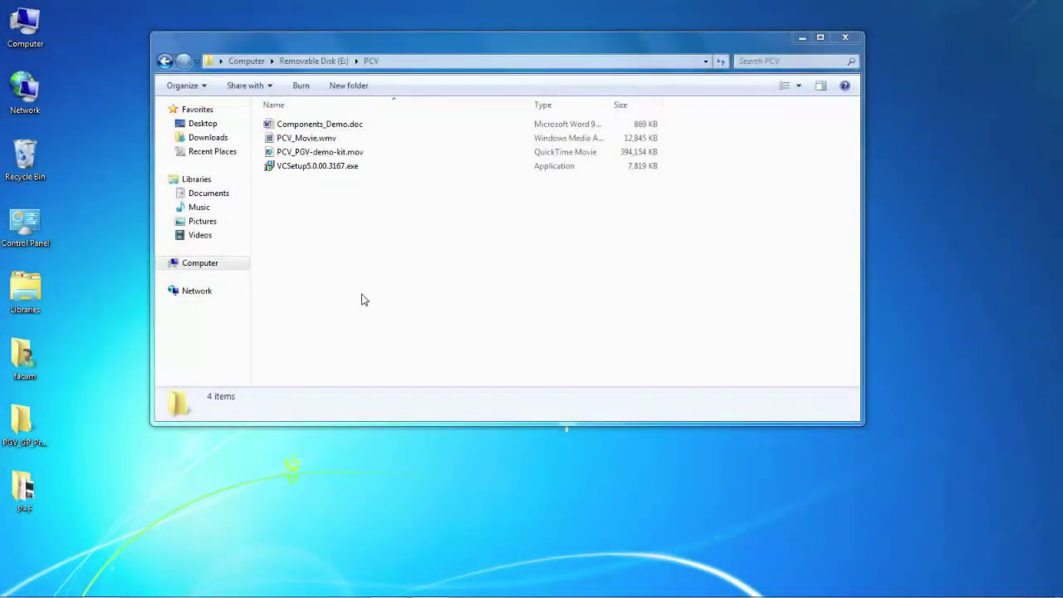
Launch VCSetup5.0.00.3167.exe, confirm the setup language and accept the license agreement
click(338, 165)
double_click(338, 164)
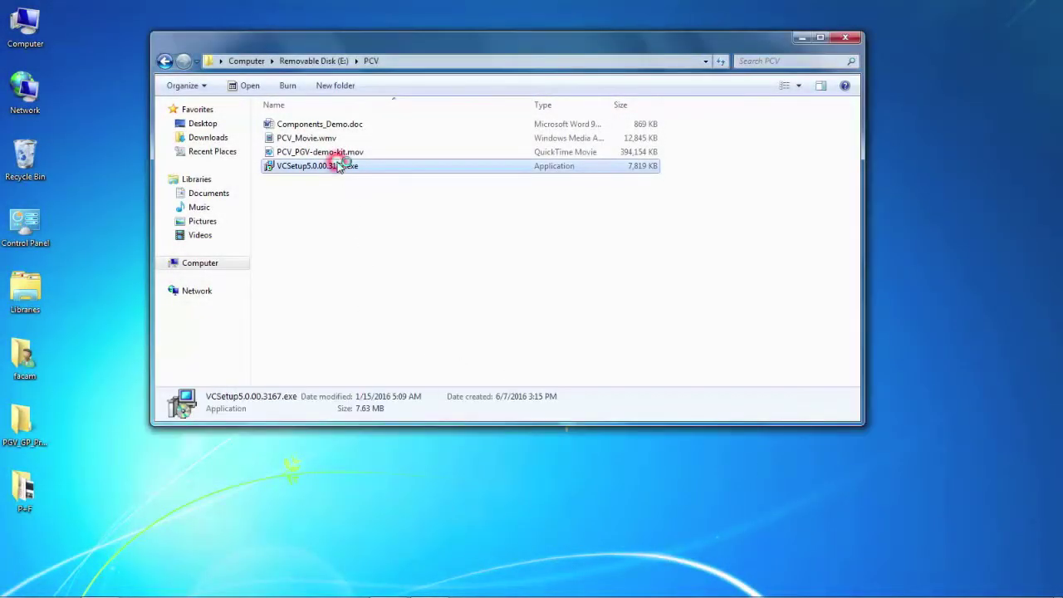
click(542, 335)
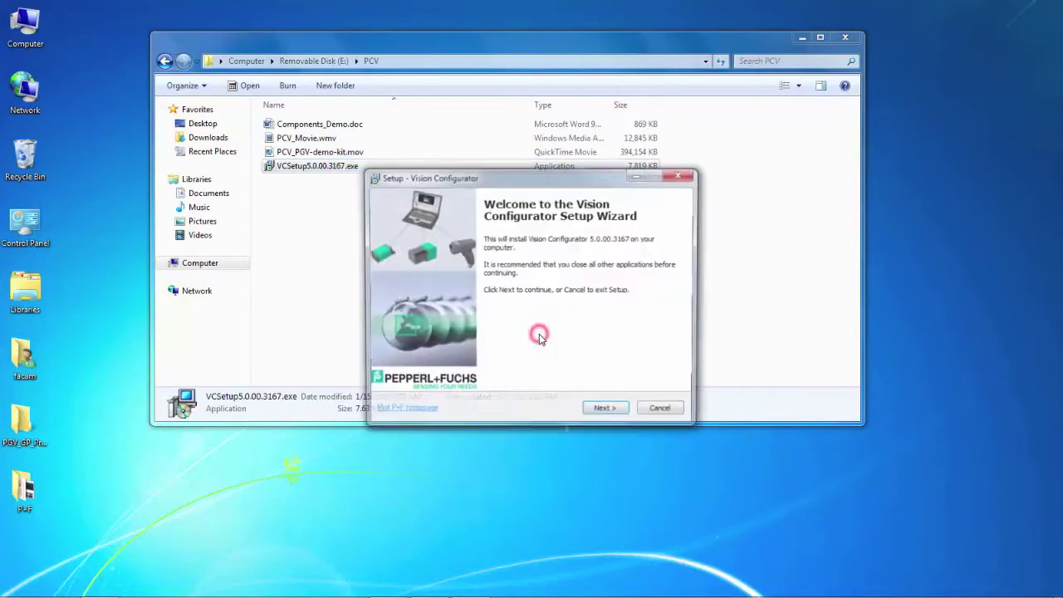
click(604, 410)
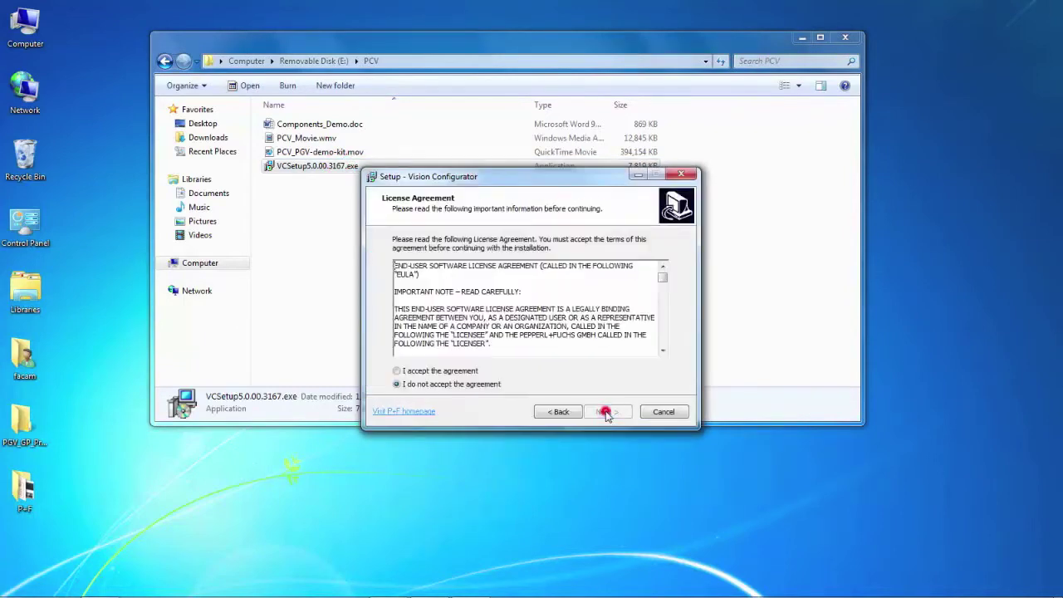
click(465, 371)
click(607, 411)
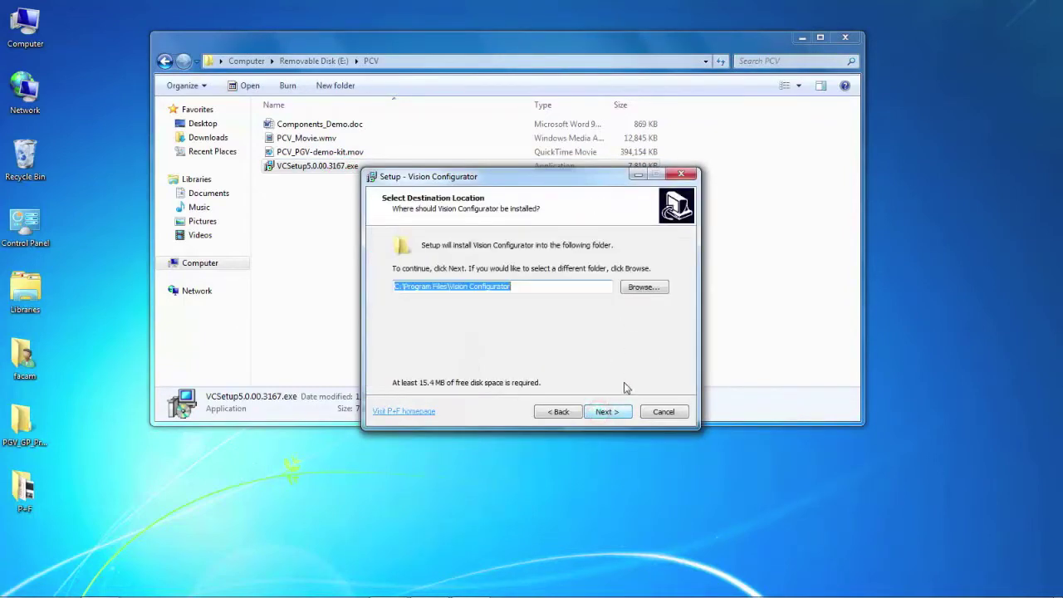
Keep the default install folder, Start Menu folder and desktop icon, then install
click(609, 411)
click(617, 412)
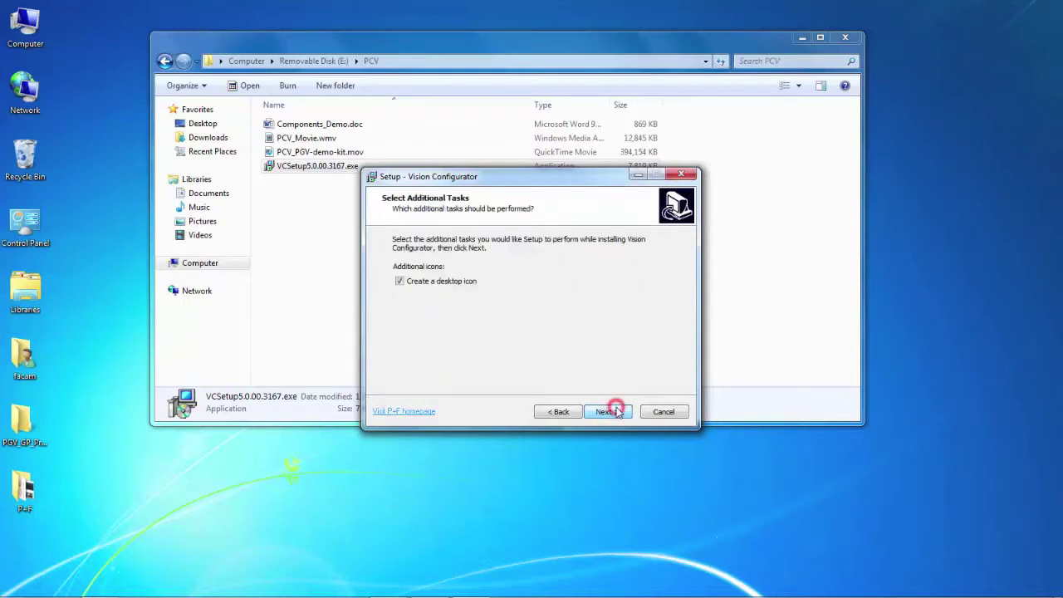
click(617, 412)
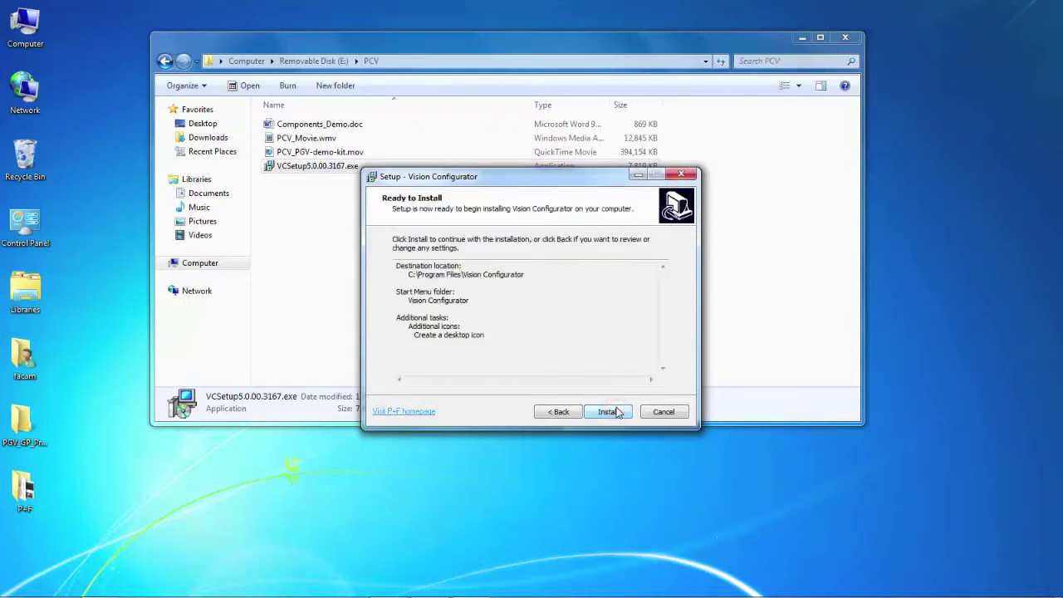
click(609, 413)
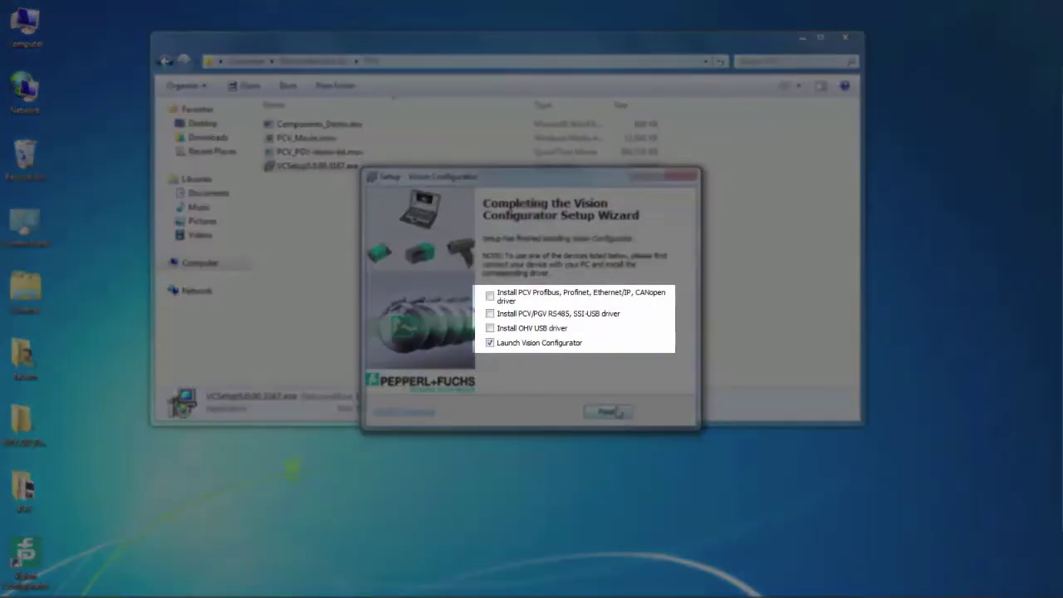
Tick the PCV fieldbus, PCV/PGV RS485 SSI-USB and OHV USB driver installs
click(489, 296)
click(489, 314)
click(490, 328)
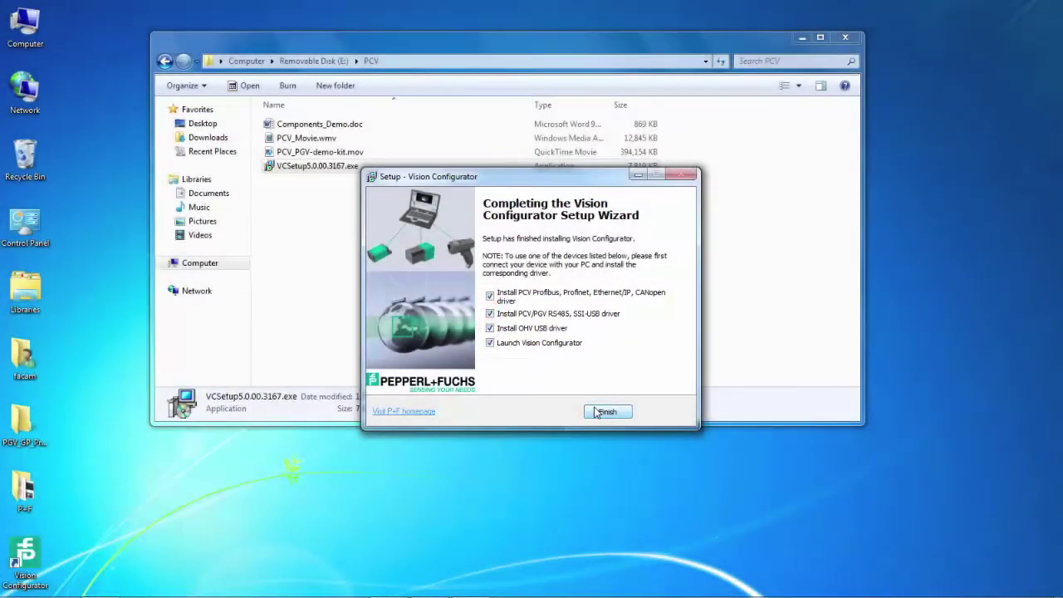
Finish setup and update the Pepperl+Fuchs device drivers
click(606, 412)
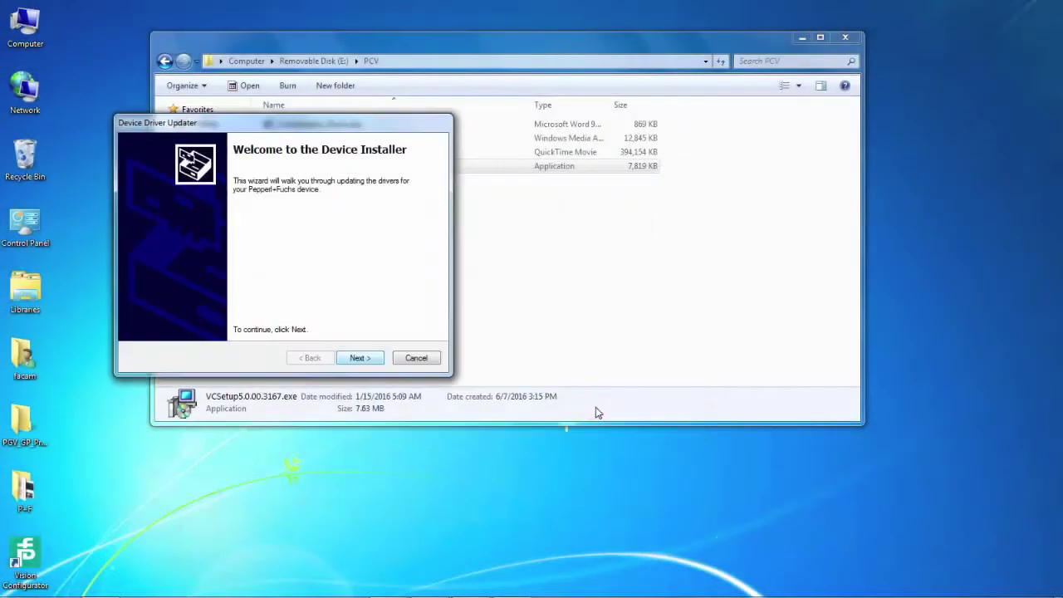
click(360, 358)
click(360, 359)
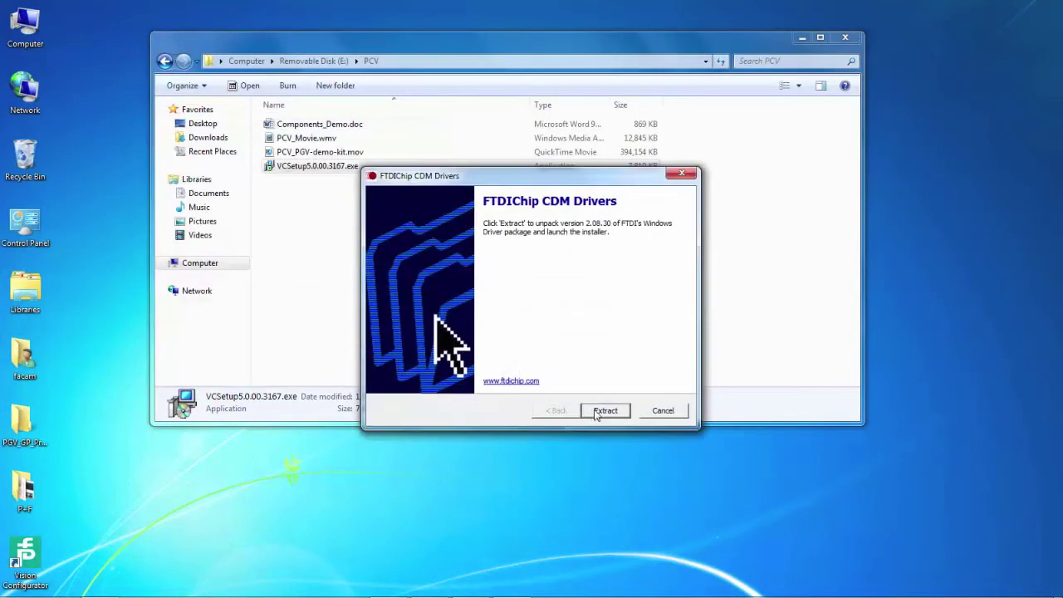
Extract and install the FTDI CDM drivers, then dismiss the VCOM already-installed message
click(605, 411)
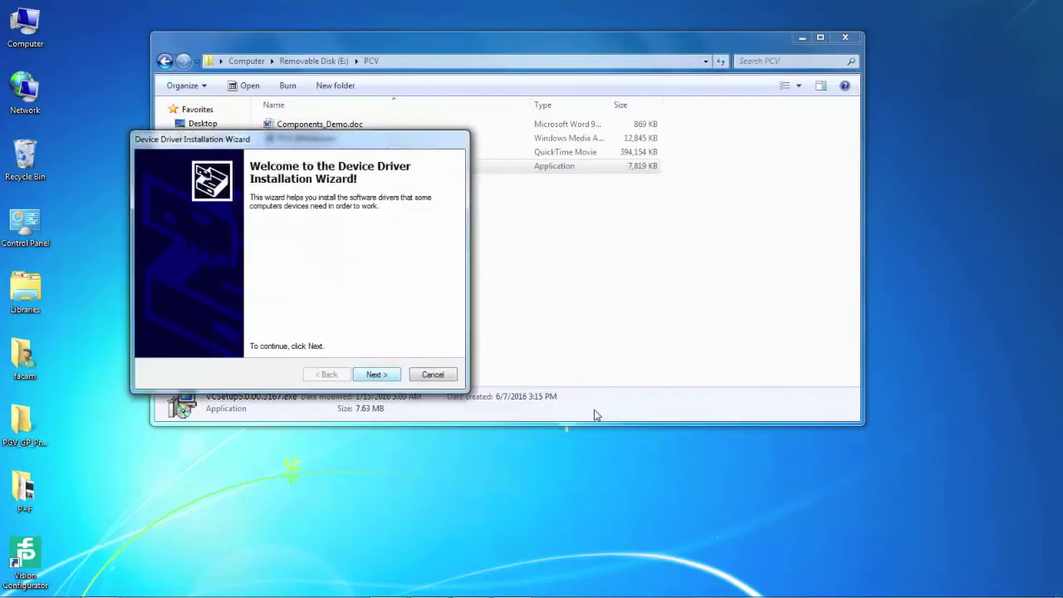
click(376, 374)
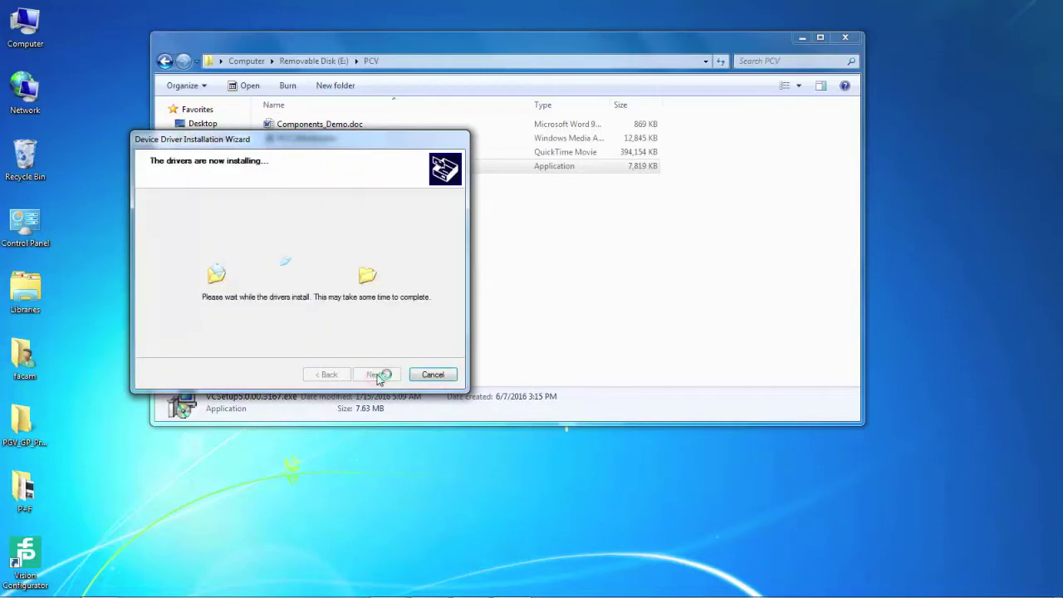
click(378, 375)
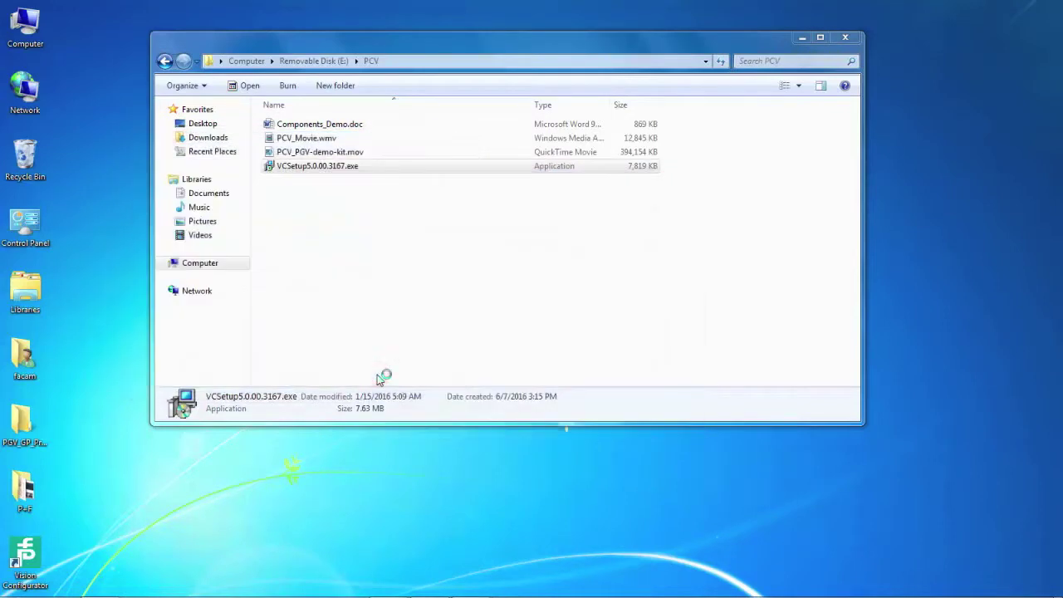
click(599, 328)
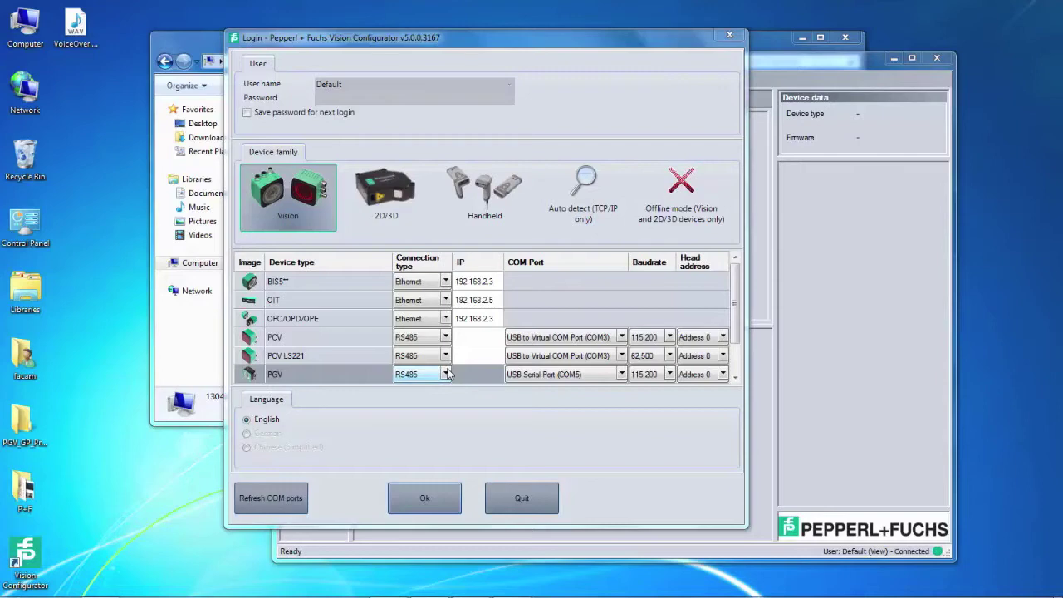
Refresh the COM port list in the Vision Configurator login dialog
click(271, 497)
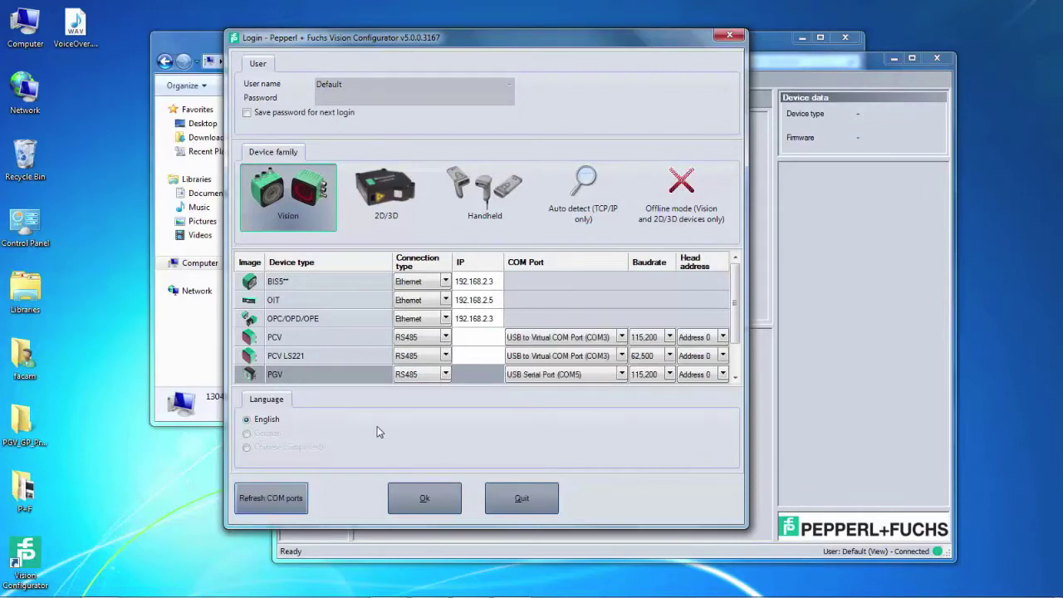
Keep the PGV row on USB Serial Port (COM5) and log in to connect
click(623, 377)
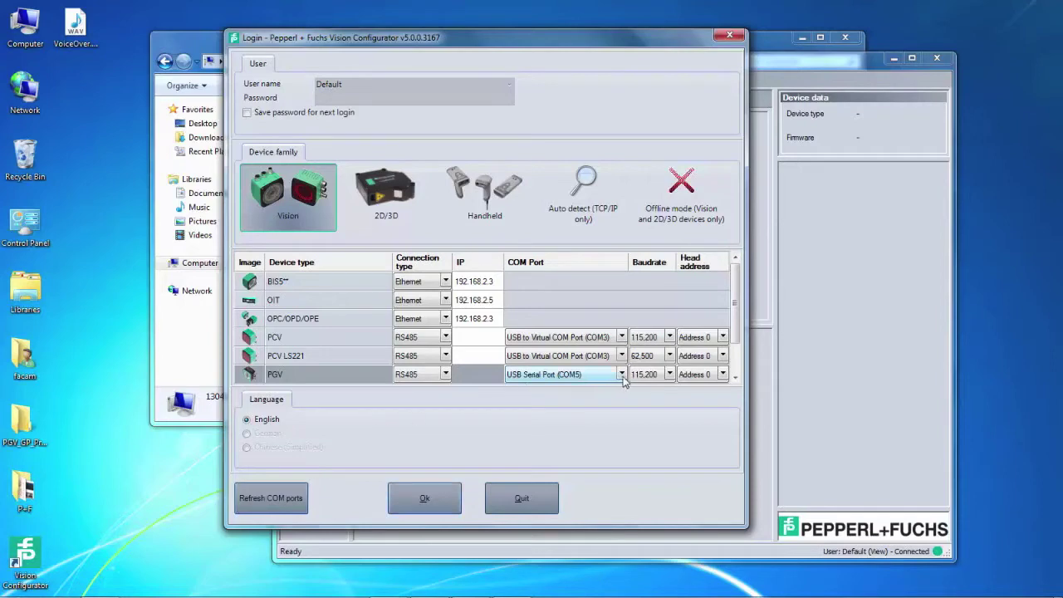
click(603, 396)
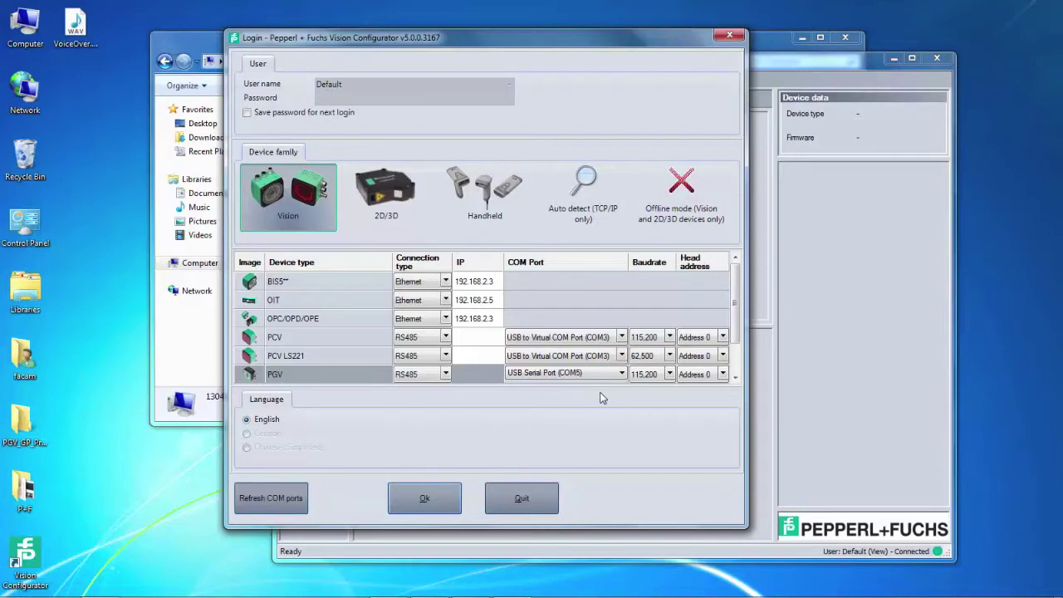
click(429, 500)
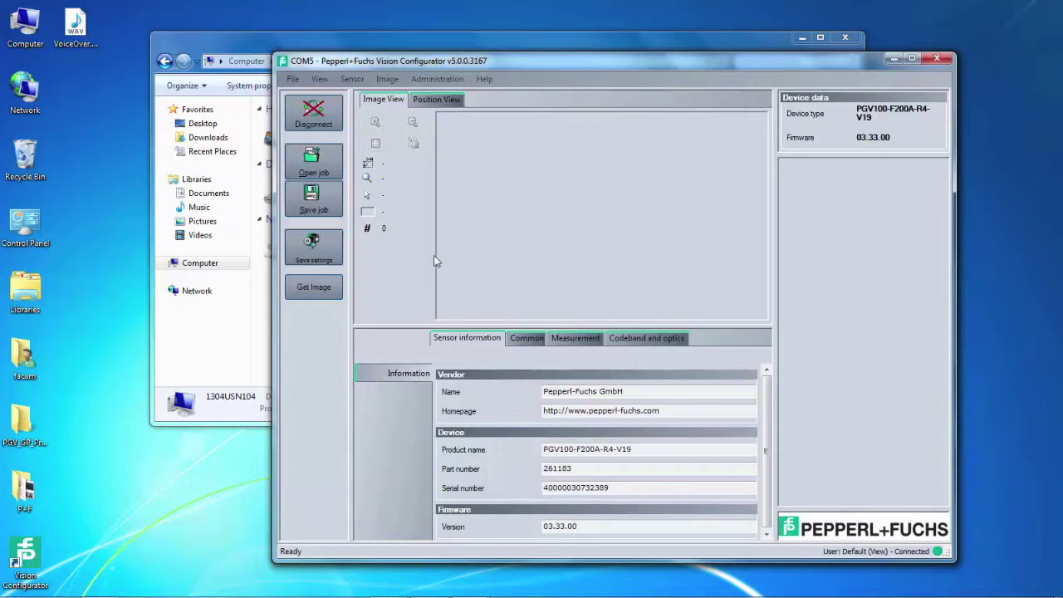
Switch to Position View and start the position request
click(442, 100)
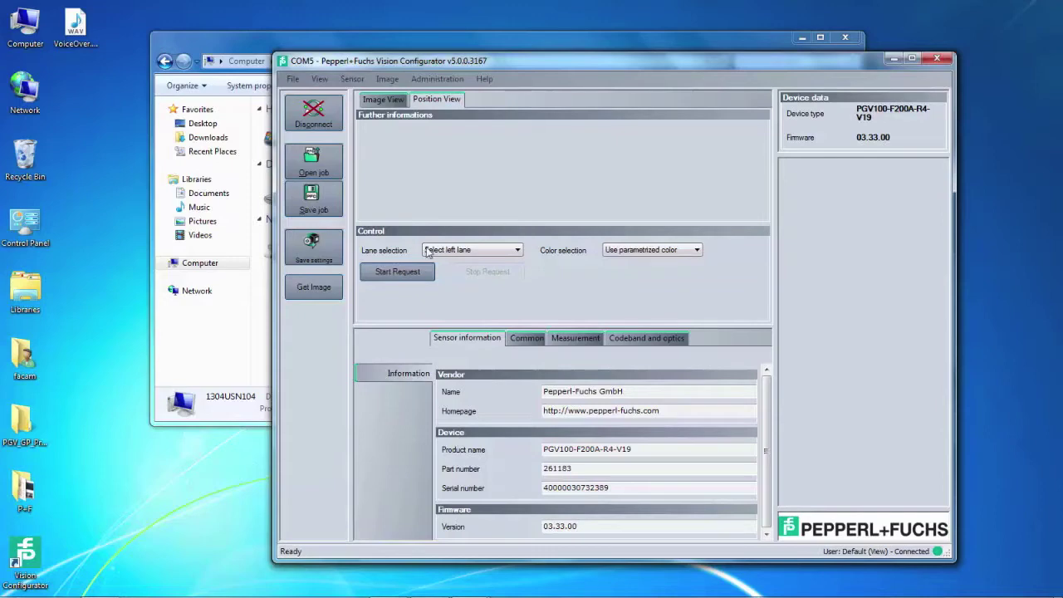
click(406, 274)
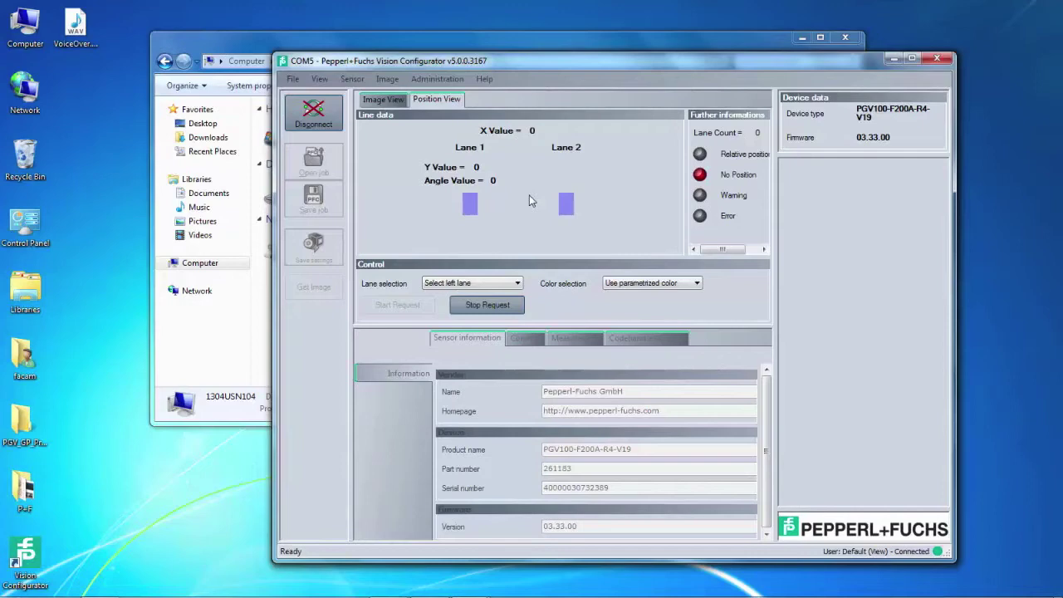
click(515, 284)
Set lane selection to Select first lane found, then stop the position request
click(496, 313)
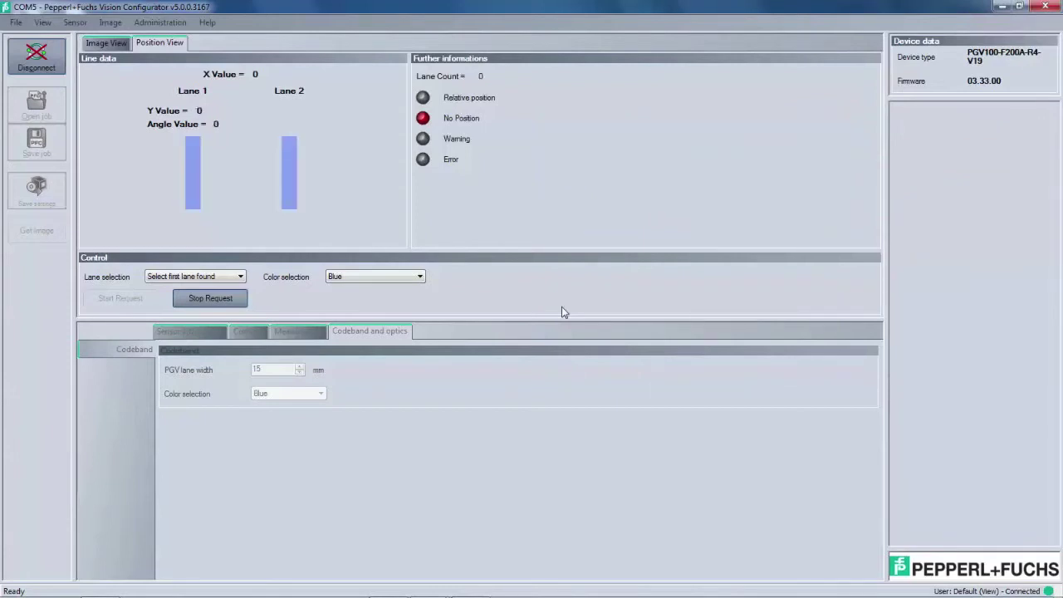
click(210, 298)
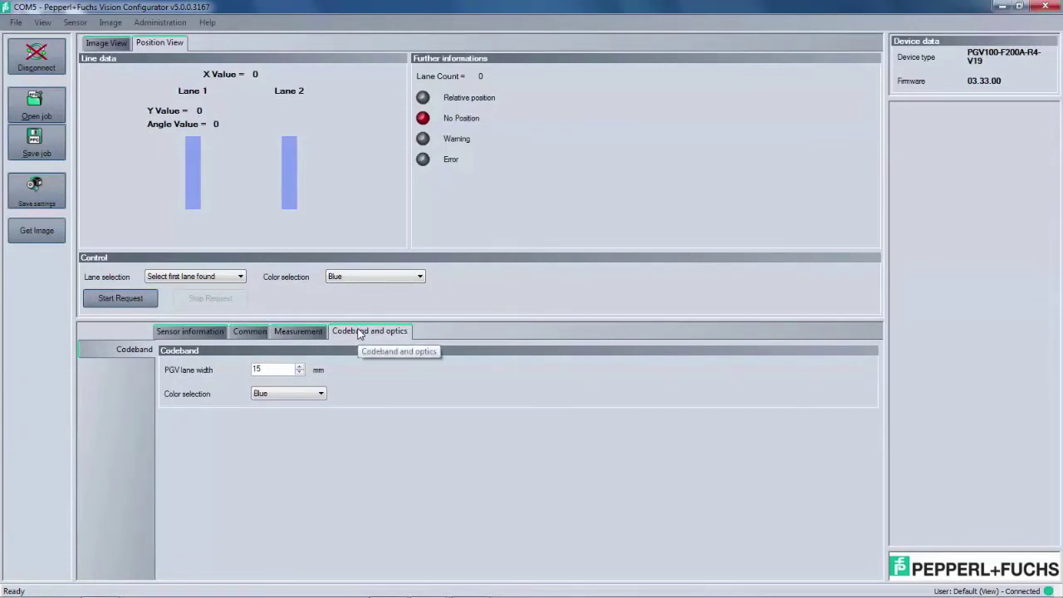
Set the codeband color to Yellow in Codeband and optics
click(321, 394)
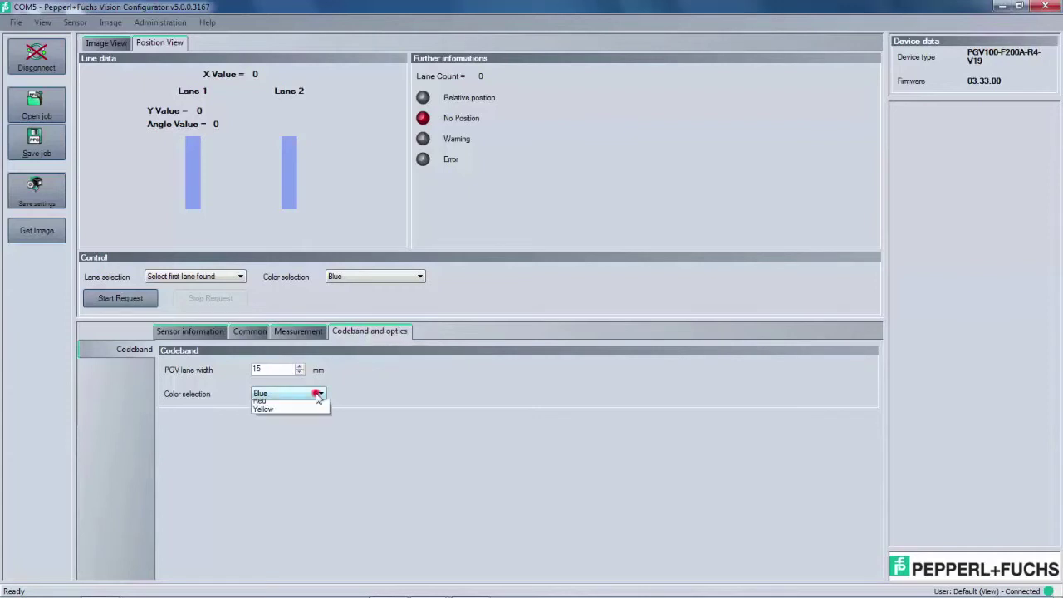
click(291, 432)
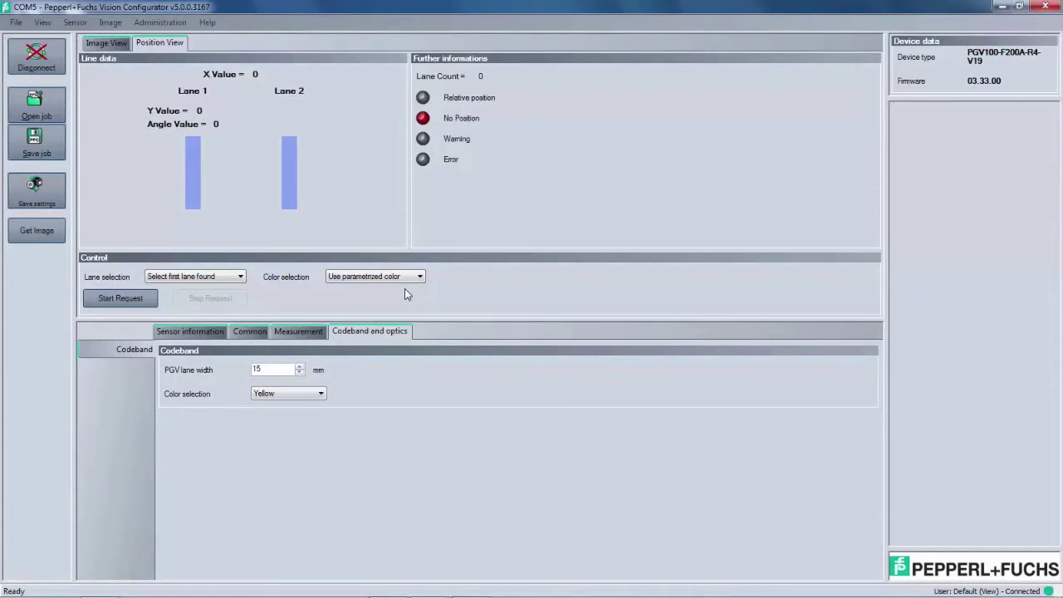
Restart the position request to read lanes with the Yellow codeband
click(138, 297)
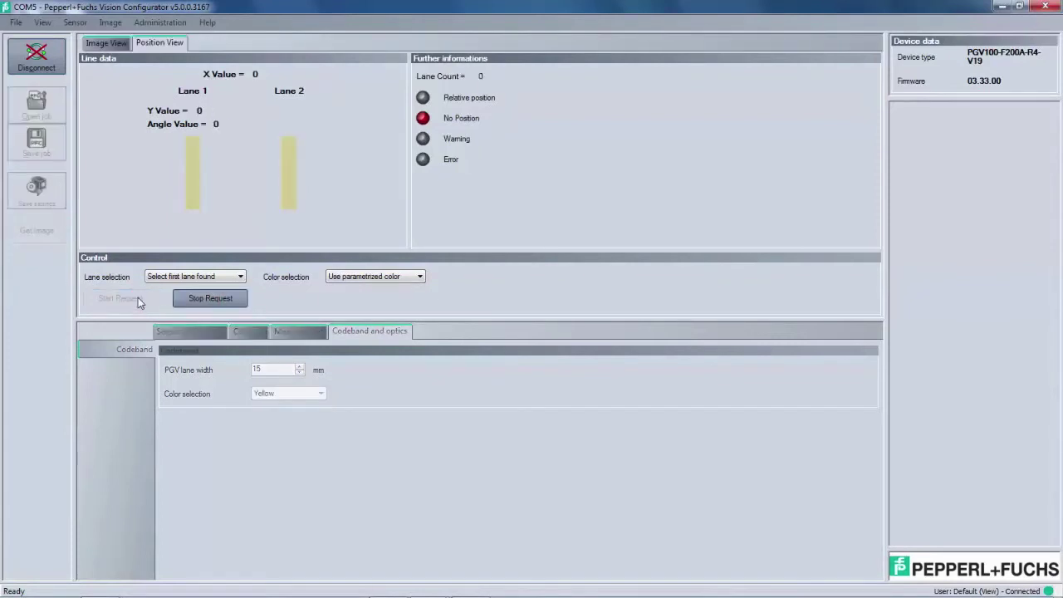